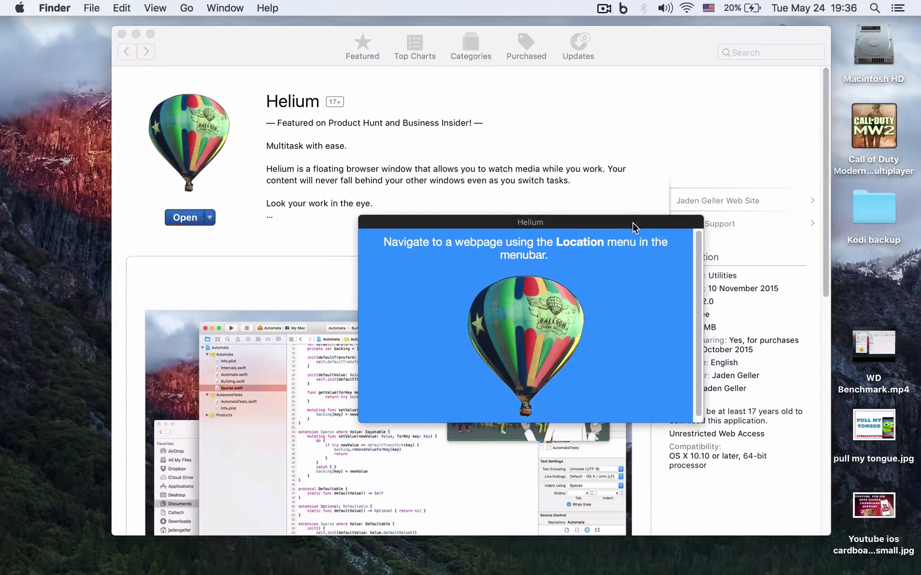
- Drag the Helium floating window up and left toward the top-left of the screen
{"action": "left_click_drag", "start_coordinate": [526, 225], "coordinate": [447, 216]}
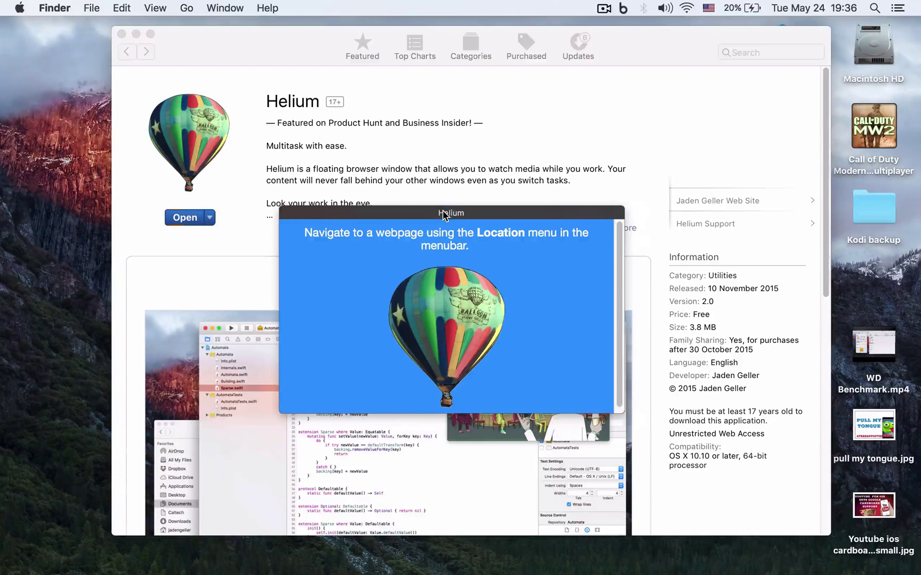
{"action": "left_click_drag", "start_coordinate": [444, 213], "coordinate": [437, 151]}
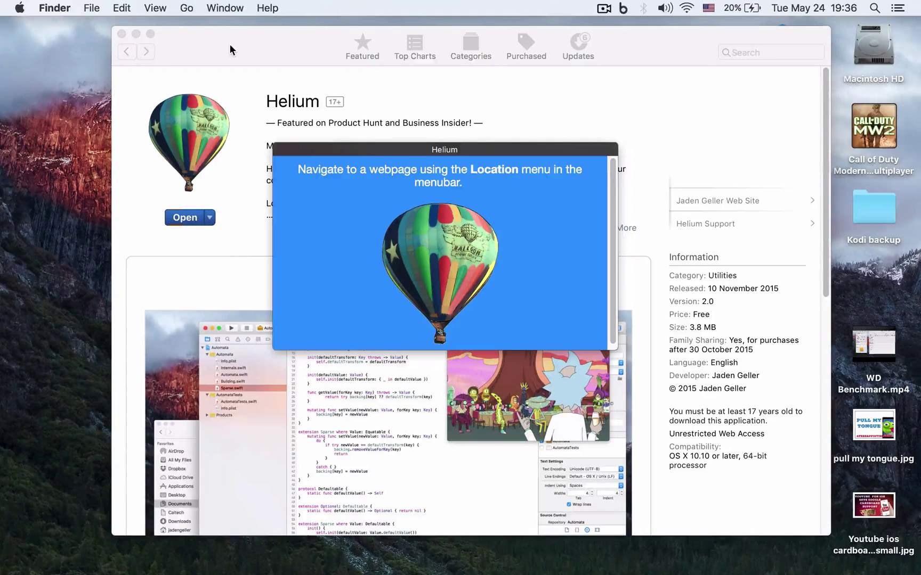
{"action": "left_click_drag", "start_coordinate": [331, 153], "coordinate": [321, 124]}
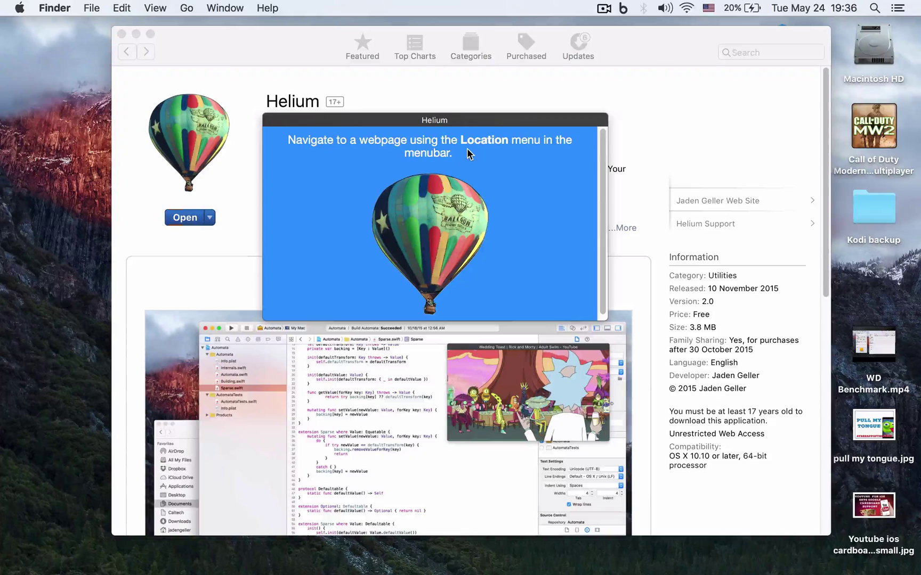
{"action": "left_click_drag", "start_coordinate": [412, 119], "coordinate": [297, 82]}
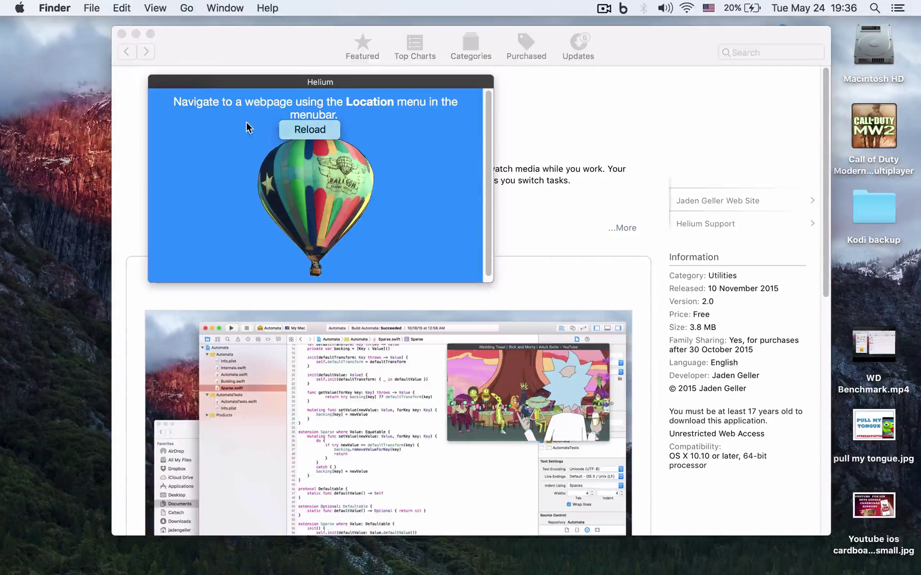
- Minimize the App Store window, reposition the Helium window, and bring Helium to the front
{"action": "left_click", "coordinate": [136, 35]}
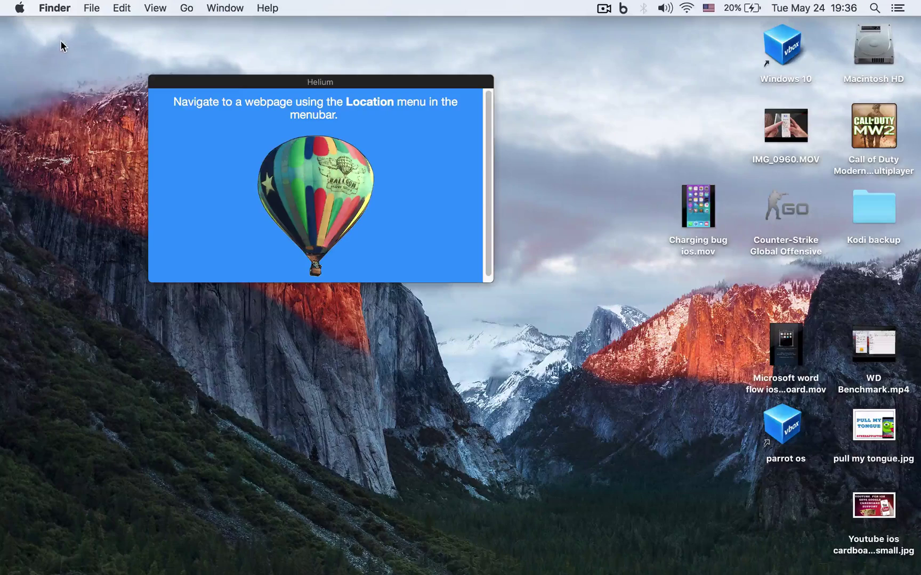
{"action": "left_click_drag", "start_coordinate": [239, 83], "coordinate": [314, 113]}
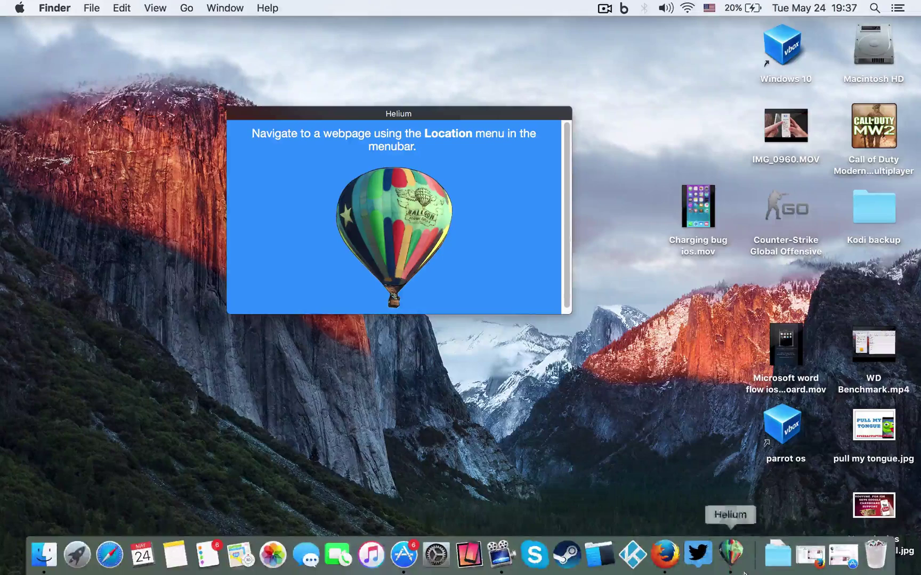
{"action": "left_click", "coordinate": [737, 554]}
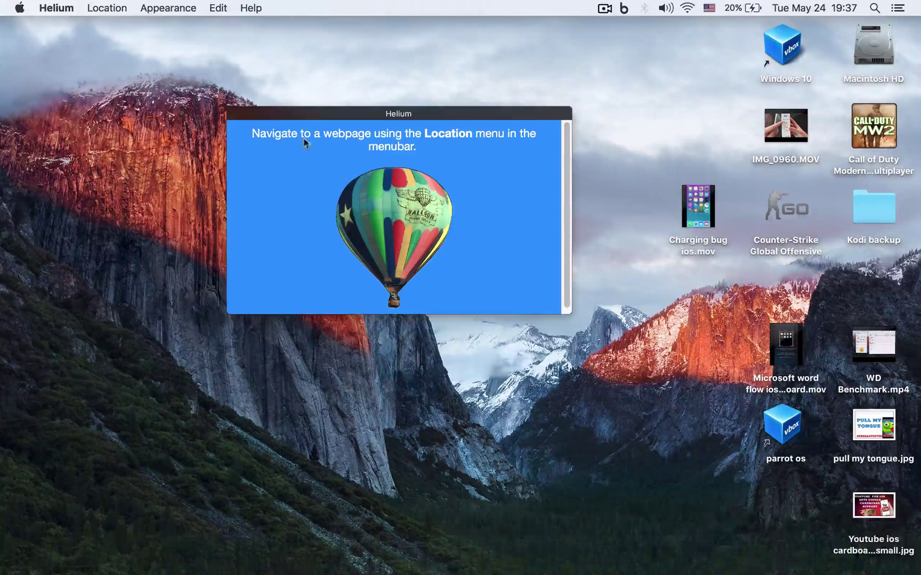
- Load the pasted 'YouTube for iOS gets Google Cardboard support' video link via Location > Open Web URL
{"action": "left_click", "coordinate": [109, 7]}
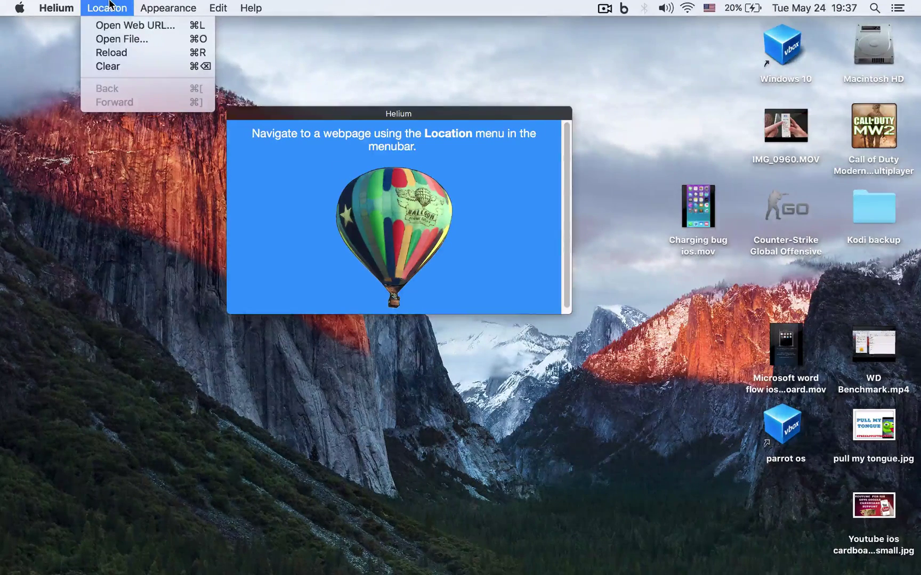
{"action": "left_click", "coordinate": [114, 27]}
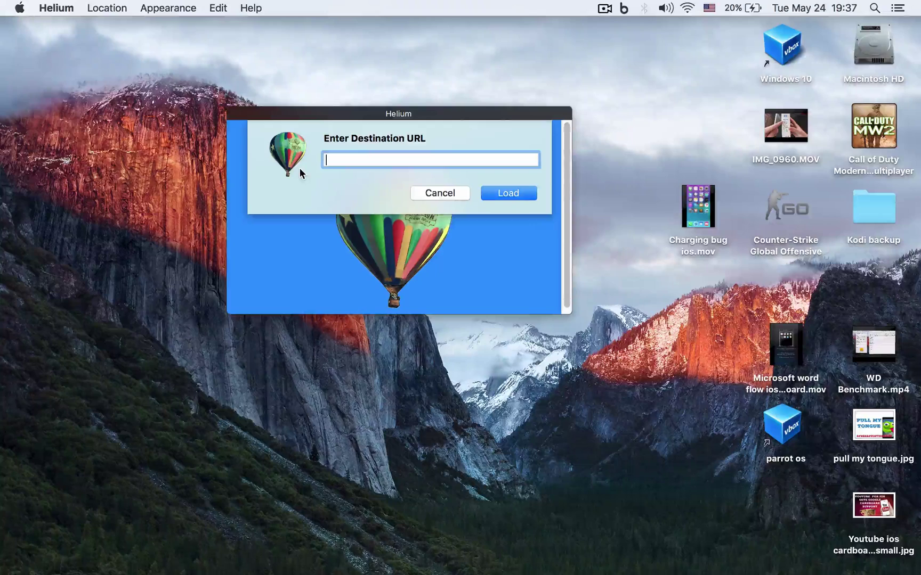
{"action": "type", "text": "https://youtu.be/9gnkVxAMKt8"}
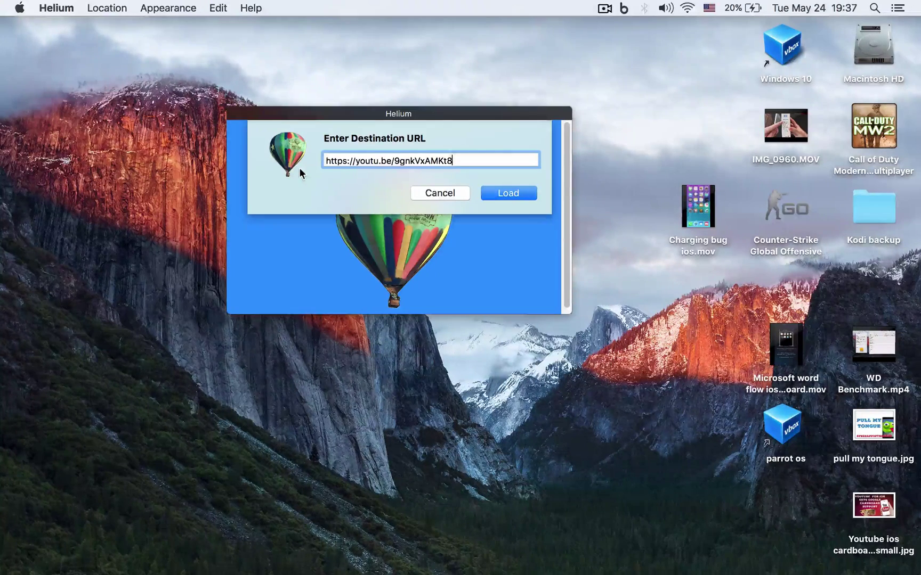
{"action": "left_click", "coordinate": [521, 195]}
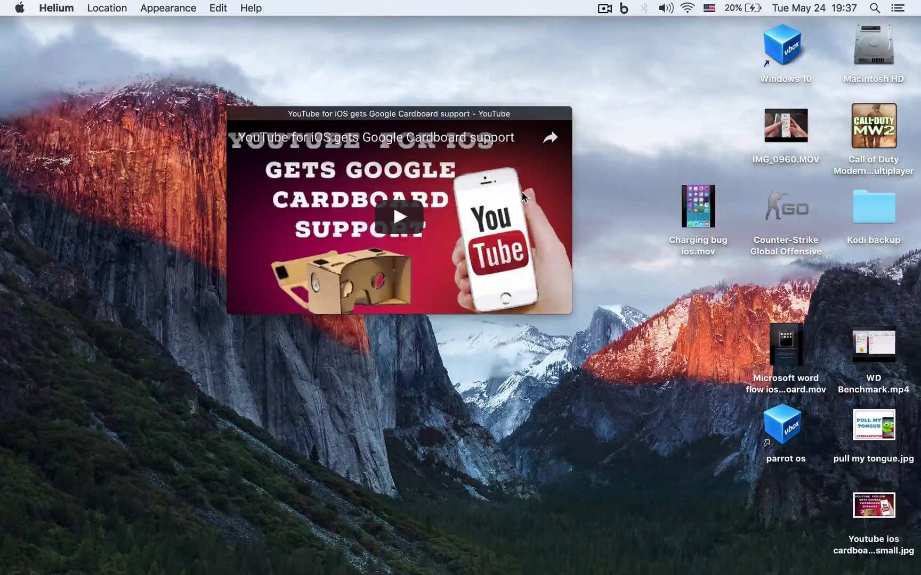
- Position the video window, then start the video playing with its sound muted
{"action": "left_click_drag", "start_coordinate": [350, 115], "coordinate": [426, 110]}
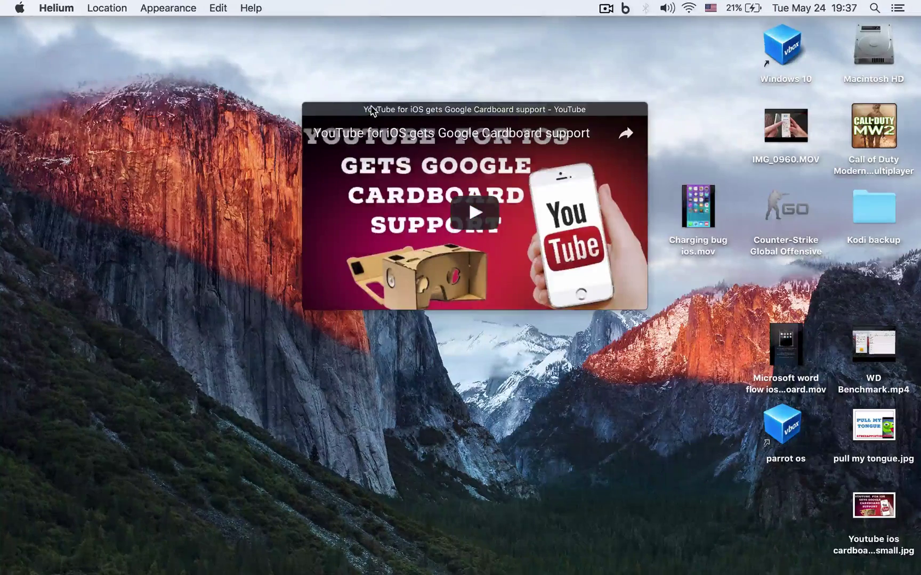
{"action": "mouse_move", "coordinate": [372, 110]}
{"action": "left_mouse_down"}
{"action": "mouse_move", "coordinate": [425, 107]}
{"action": "mouse_move", "coordinate": [384, 100]}
{"action": "left_mouse_up"}
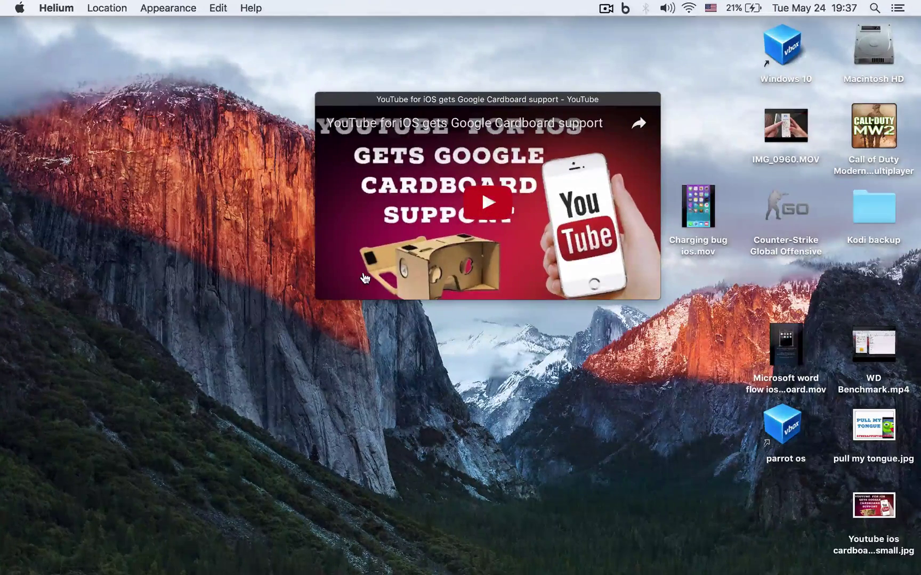
{"action": "left_click_drag", "start_coordinate": [485, 105], "coordinate": [434, 117]}
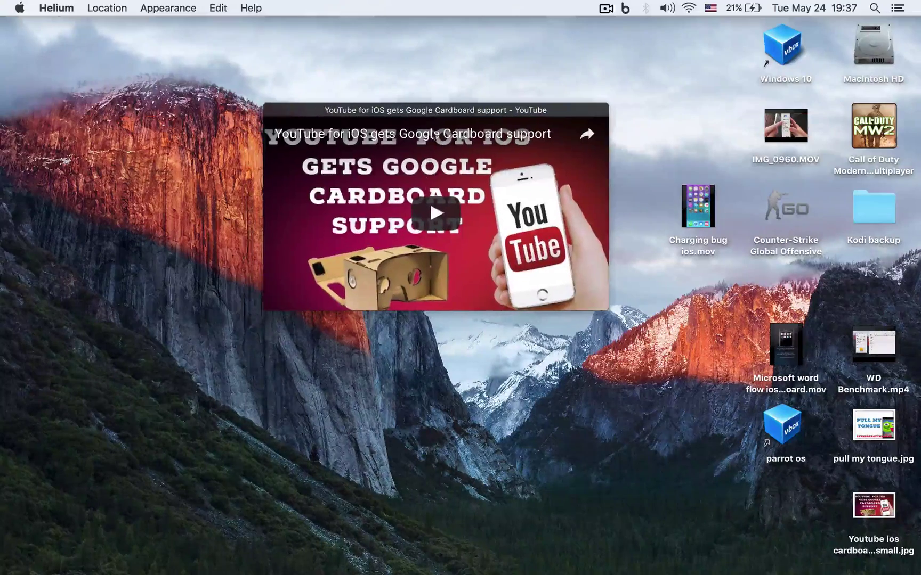
{"action": "left_click", "coordinate": [436, 213]}
{"action": "left_click", "coordinate": [317, 297]}
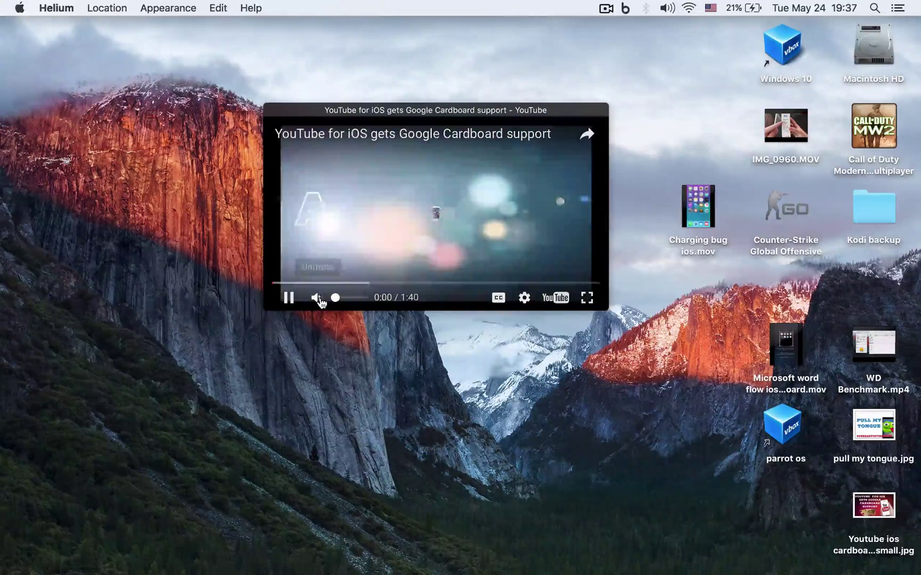
- Enlarge the video window slightly by its corner and settle it right of centre
{"action": "left_click_drag", "start_coordinate": [375, 122], "coordinate": [430, 121]}
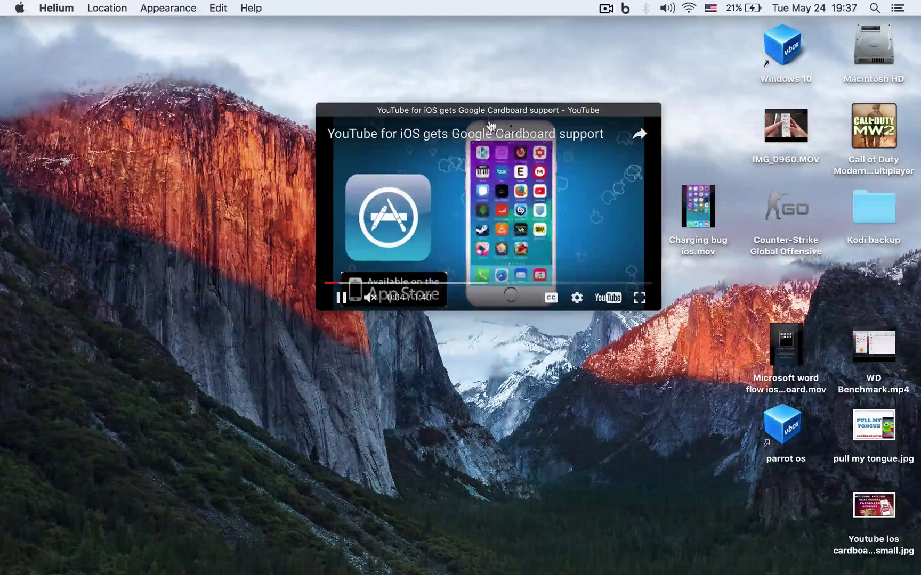
{"action": "left_click_drag", "start_coordinate": [491, 112], "coordinate": [383, 94]}
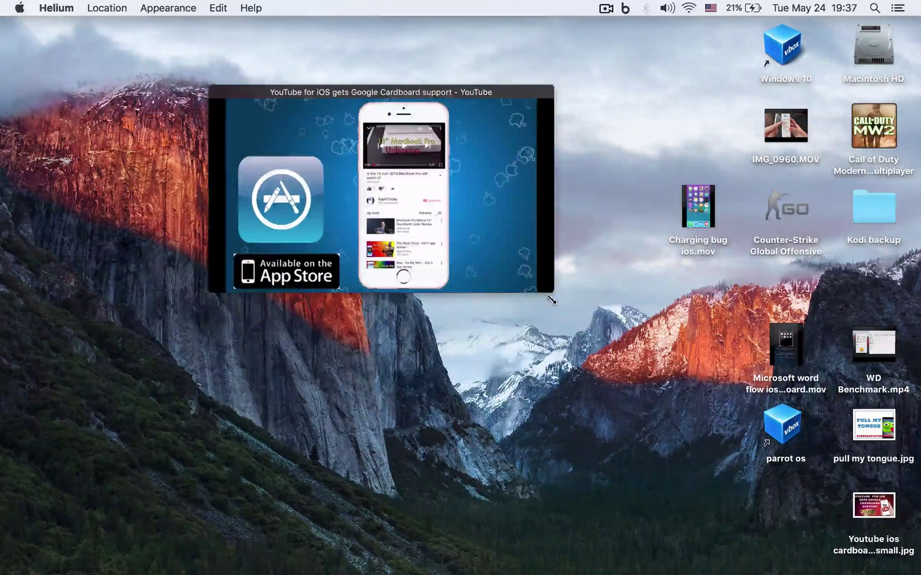
{"action": "left_click_drag", "start_coordinate": [549, 300], "coordinate": [589, 355]}
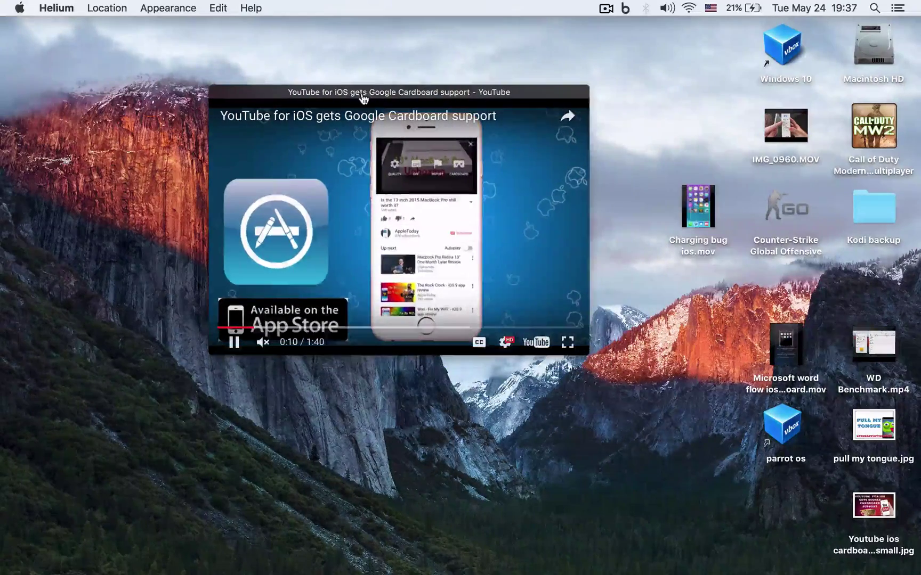
{"action": "left_click_drag", "start_coordinate": [362, 97], "coordinate": [484, 168]}
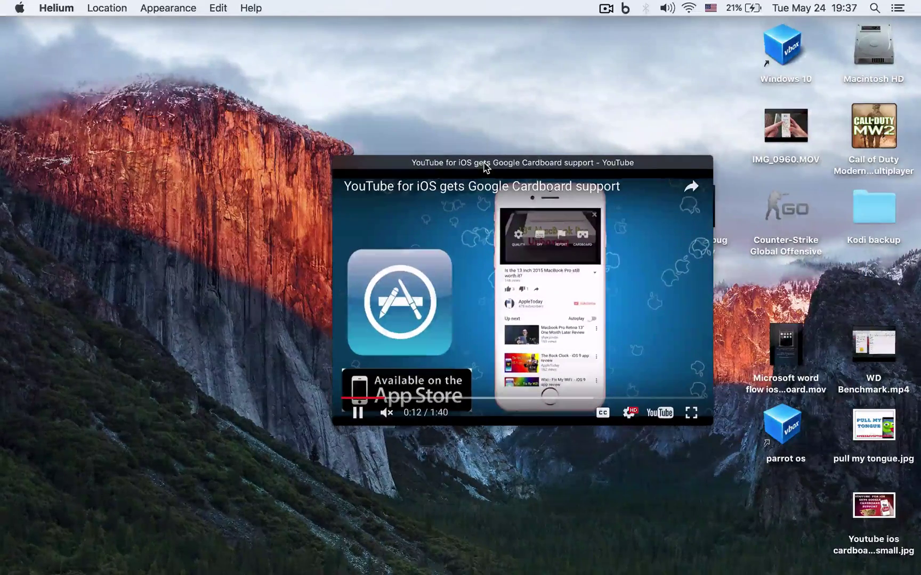
{"action": "key", "text": "F4"}
- Bring Firefox forward and minimize it, then shift the floating video window to the right
{"action": "left_click", "coordinate": [485, 167]}
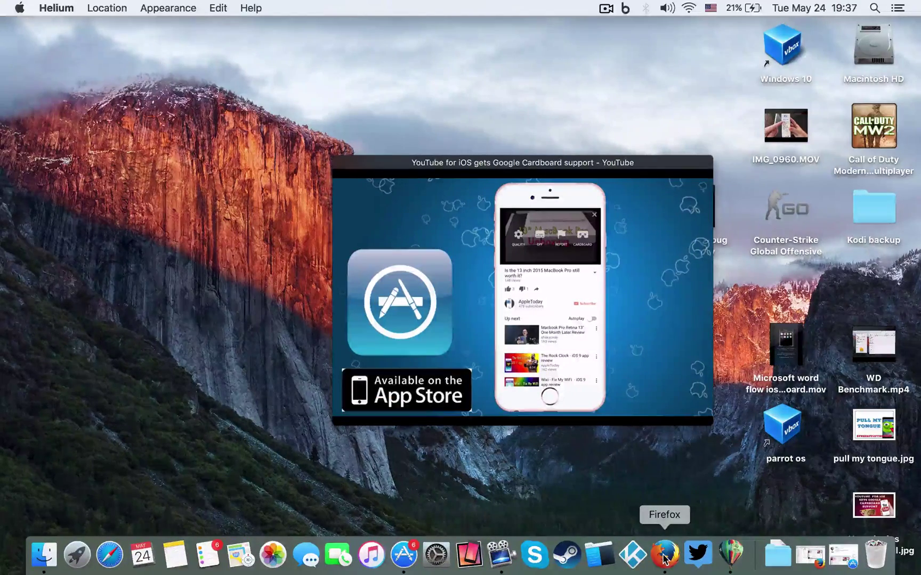
{"action": "left_click", "coordinate": [664, 557]}
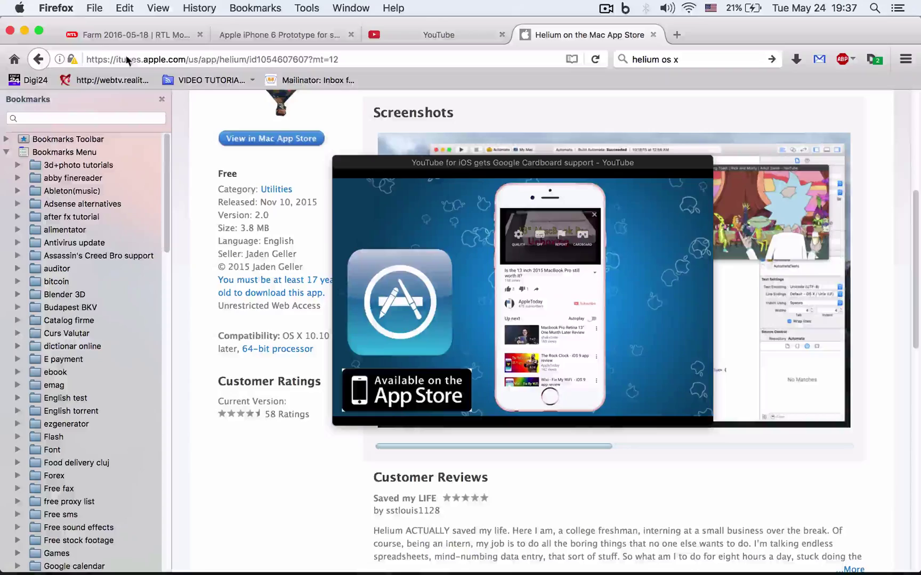
{"action": "left_click", "coordinate": [24, 30]}
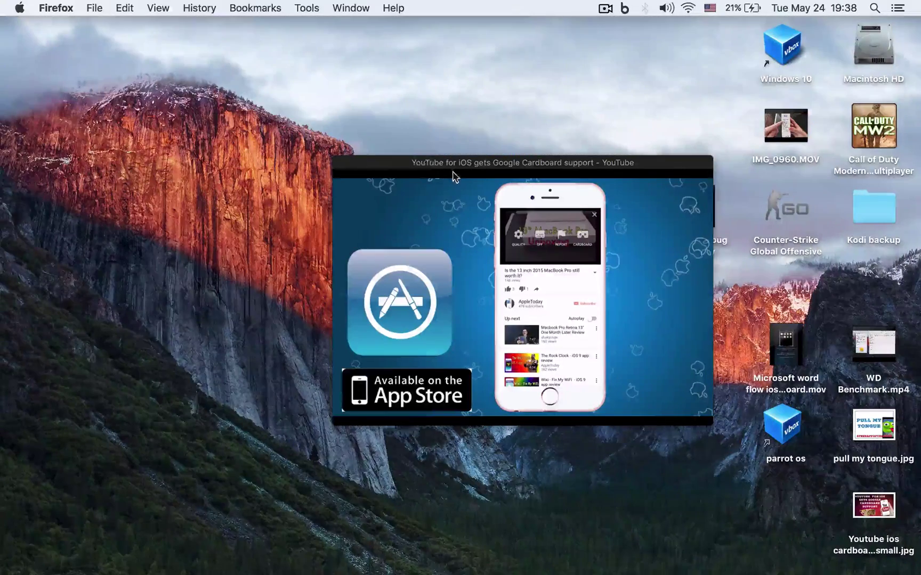
{"action": "left_click_drag", "start_coordinate": [454, 174], "coordinate": [599, 161]}
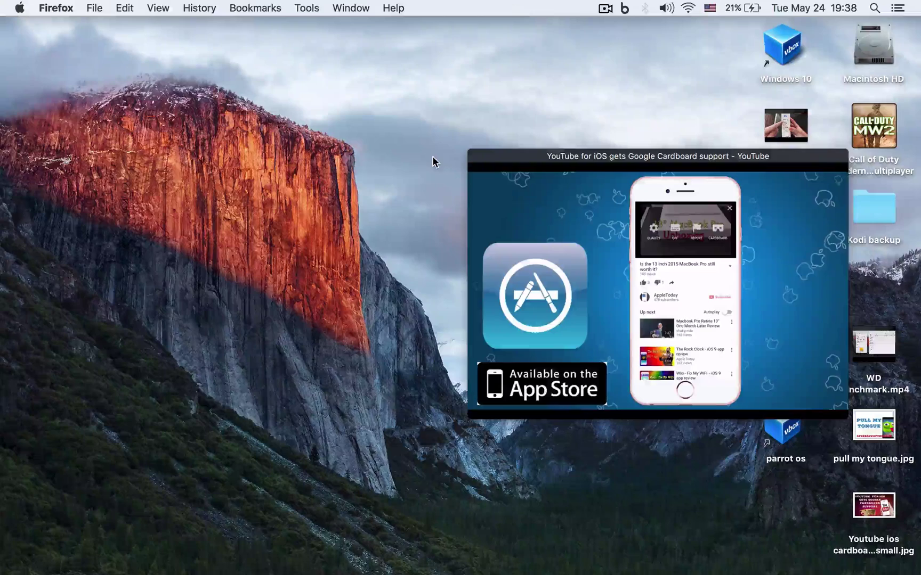
{"action": "left_click_drag", "start_coordinate": [532, 162], "coordinate": [533, 161]}
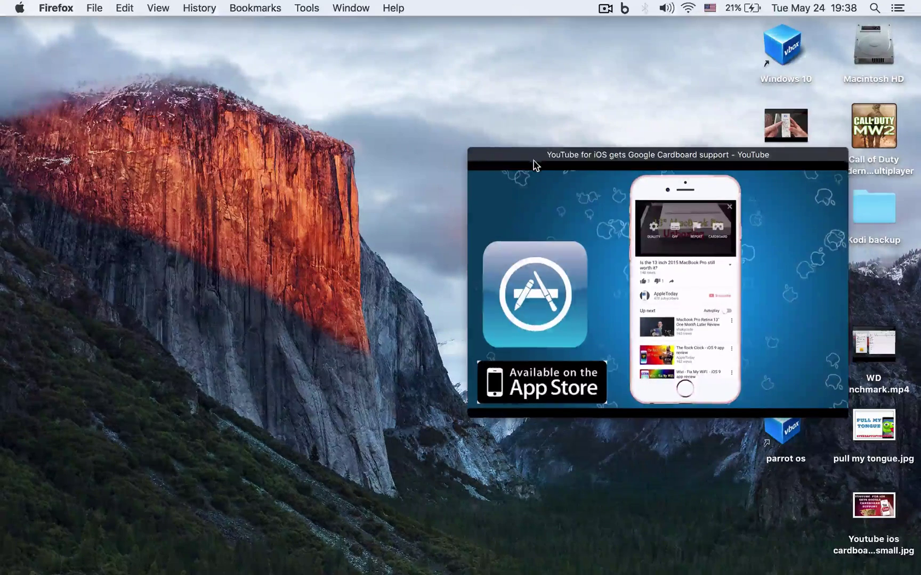
- Switch to Helium and load appletoday.info through Location > Open Web URL
{"action": "mouse_move", "coordinate": [683, 572]}
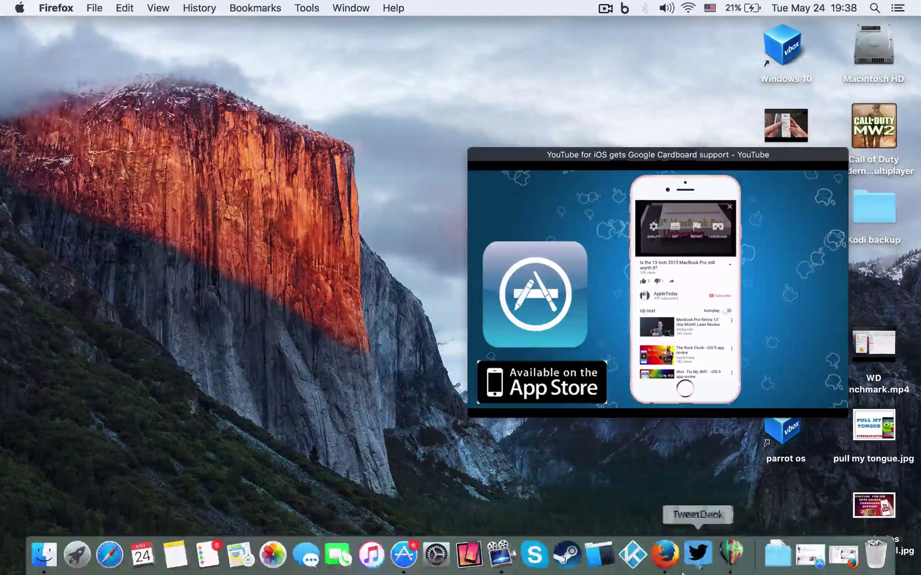
{"action": "left_click", "coordinate": [731, 566]}
{"action": "left_click", "coordinate": [104, 7]}
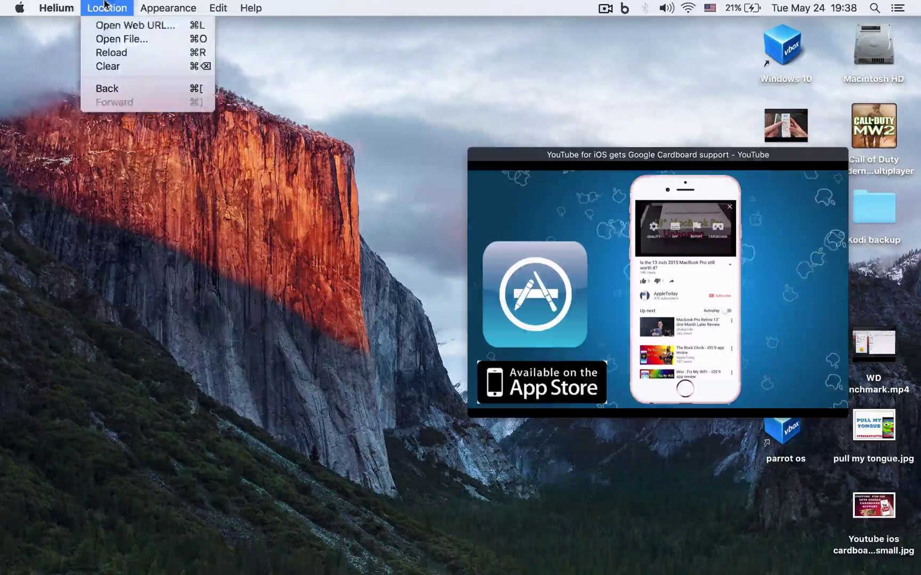
{"action": "left_click", "coordinate": [107, 25]}
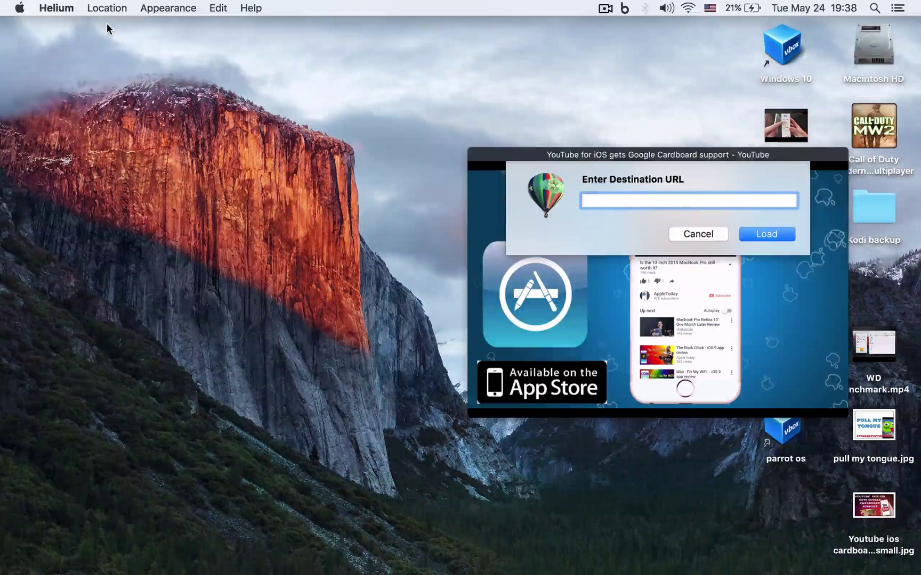
{"action": "type", "text": "appletod"}
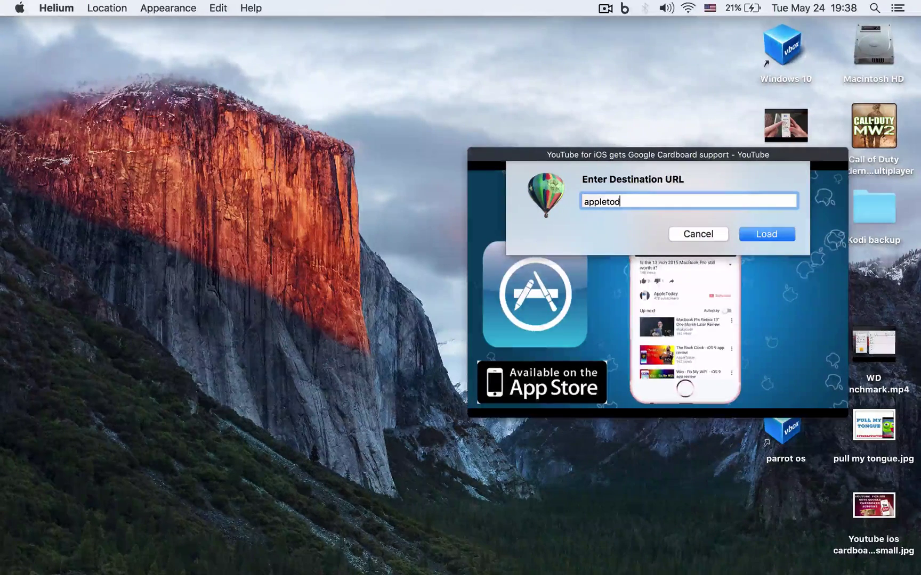
{"action": "type", "text": "ay.info"}
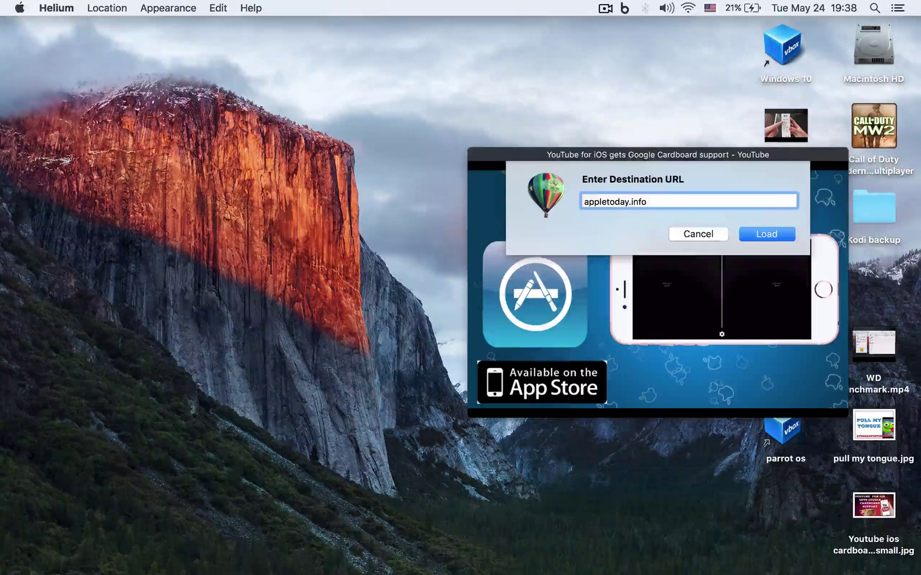
{"action": "key", "text": "Return"}
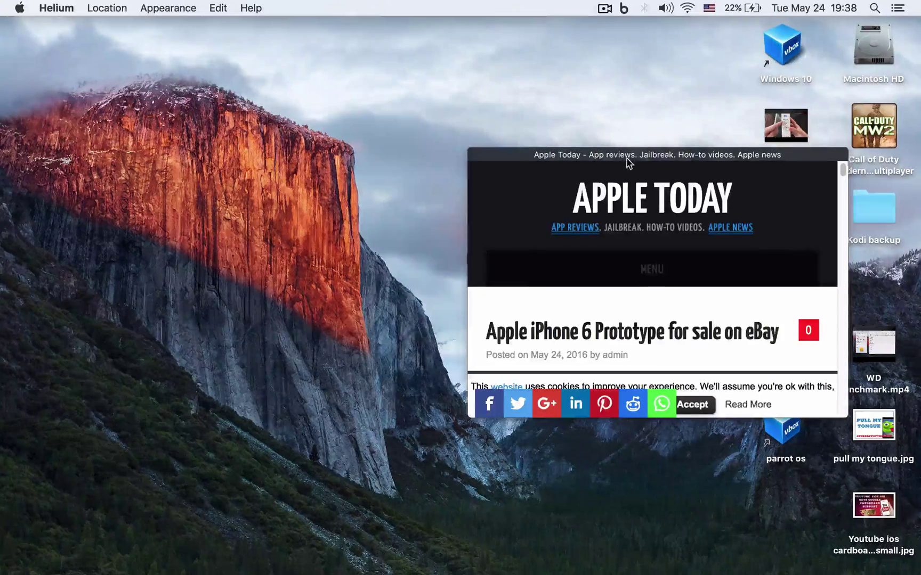
- Move the Apple Today window up-left, enlarge it by its bottom-right corner, then nudge it right and down
{"action": "left_click_drag", "start_coordinate": [628, 155], "coordinate": [445, 73]}
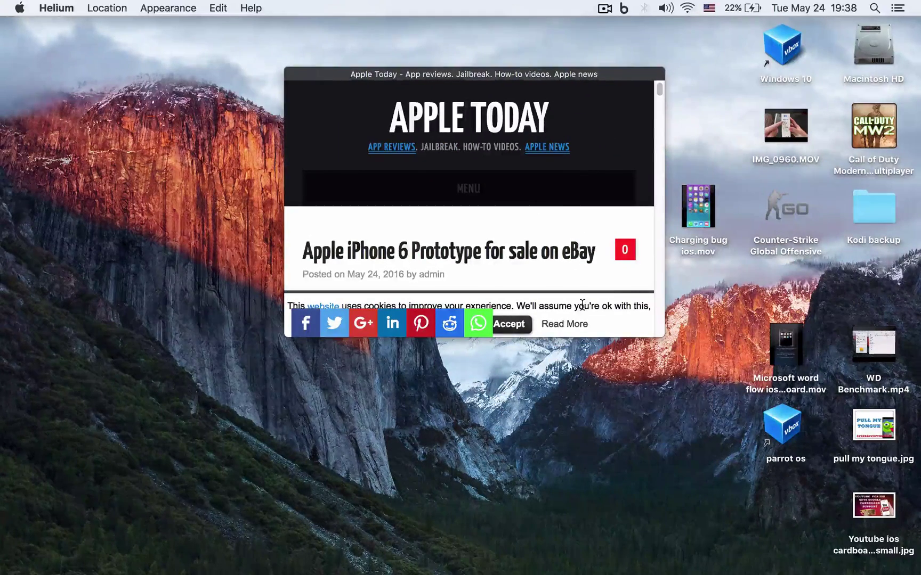
{"action": "left_click_drag", "start_coordinate": [664, 337], "coordinate": [734, 499]}
{"action": "scroll", "coordinate": [594, 264], "scroll_direction": "down", "scroll_amount": 10}
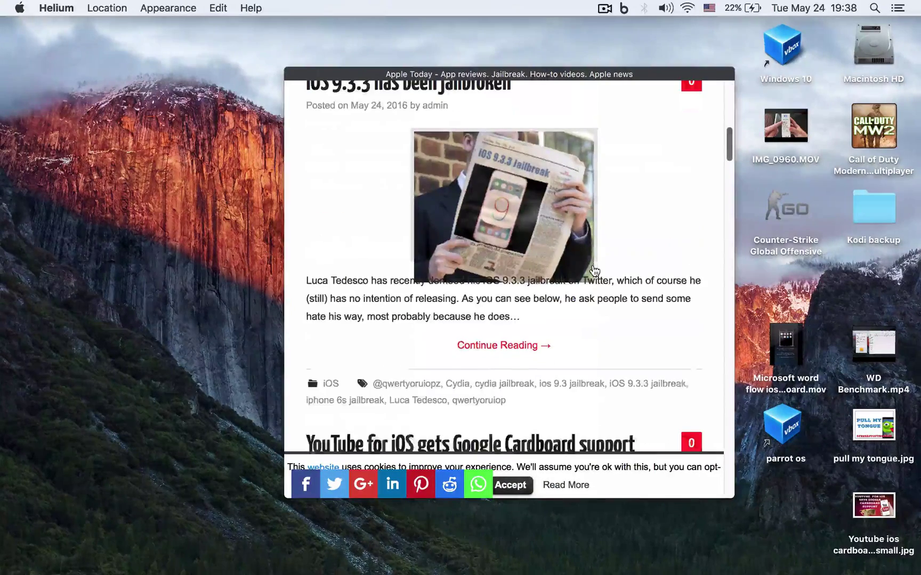
{"action": "scroll", "coordinate": [592, 265], "scroll_direction": "up", "scroll_amount": 10}
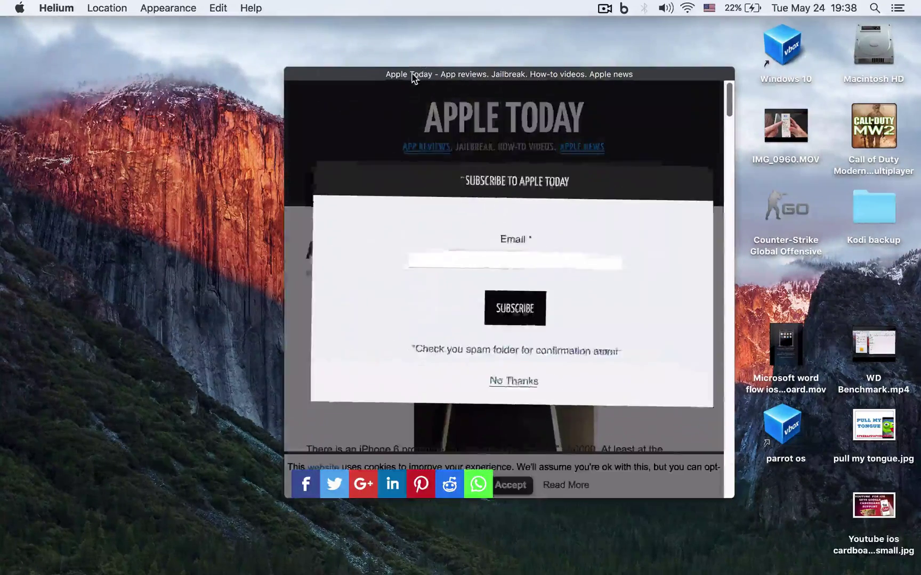
{"action": "left_click_drag", "start_coordinate": [412, 74], "coordinate": [467, 96]}
{"action": "left_click", "coordinate": [118, 7]}
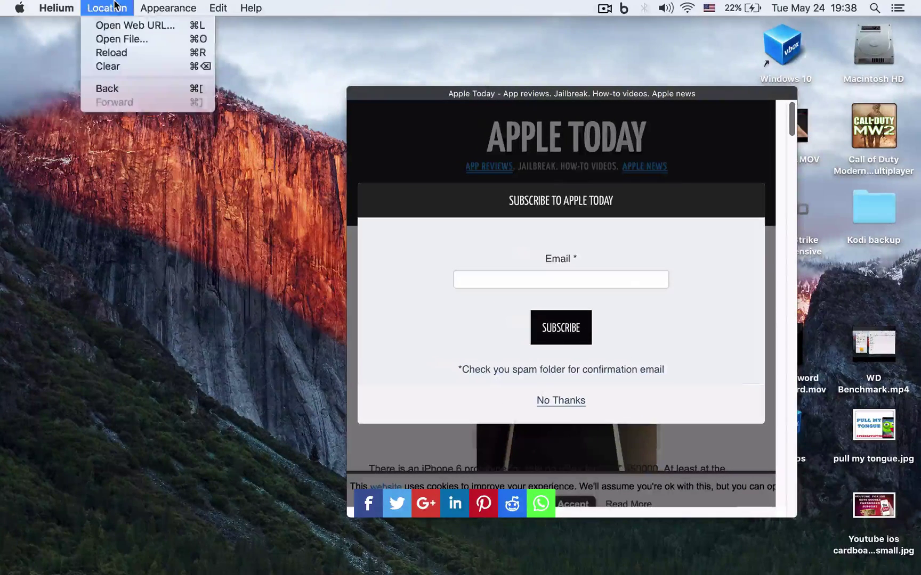
{"action": "left_click", "coordinate": [109, 38]}
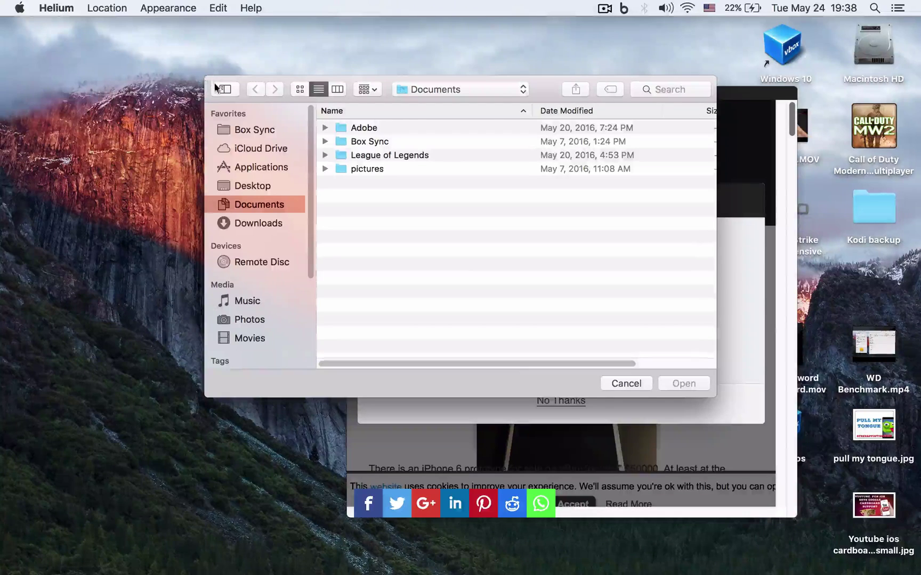
{"action": "left_click", "coordinate": [622, 382]}
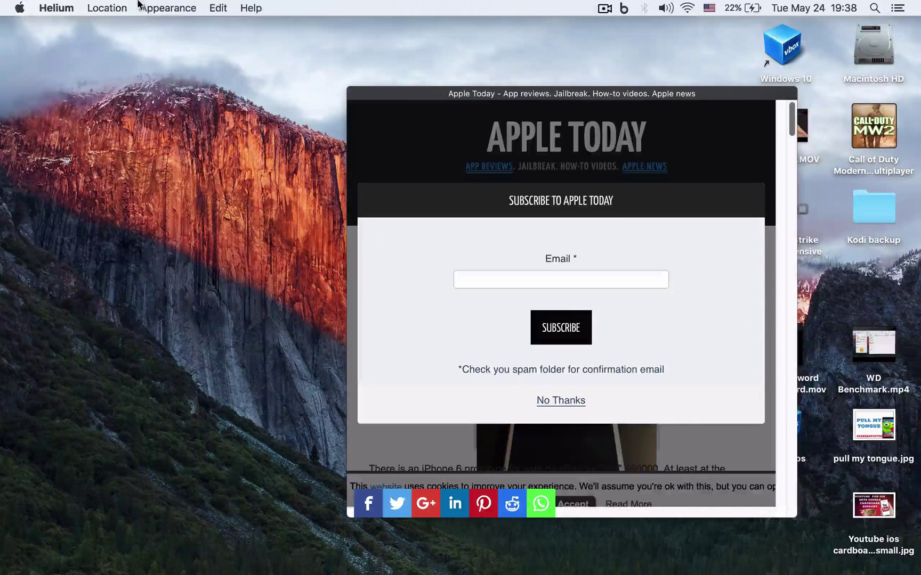
{"action": "left_click", "coordinate": [109, 8]}
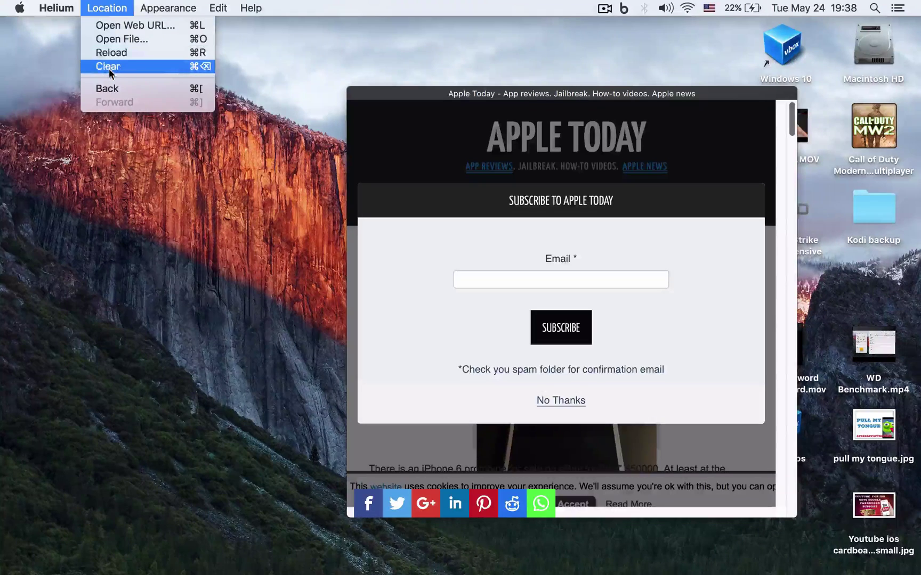
{"action": "mouse_move", "coordinate": [148, 7]}
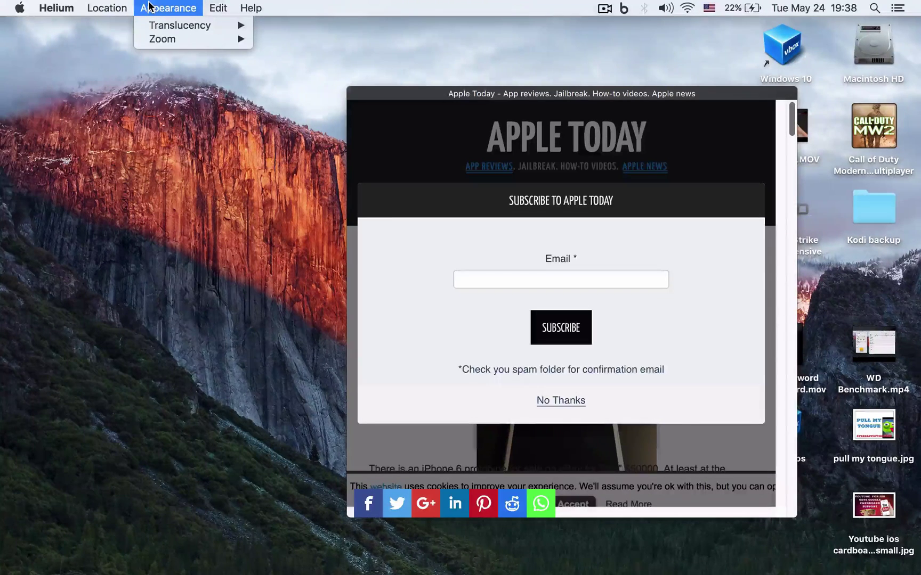
- Set translucency opacity to 20%, move the window up, and dismiss the subscribe popup with No Thanks
{"action": "mouse_move", "coordinate": [153, 26]}
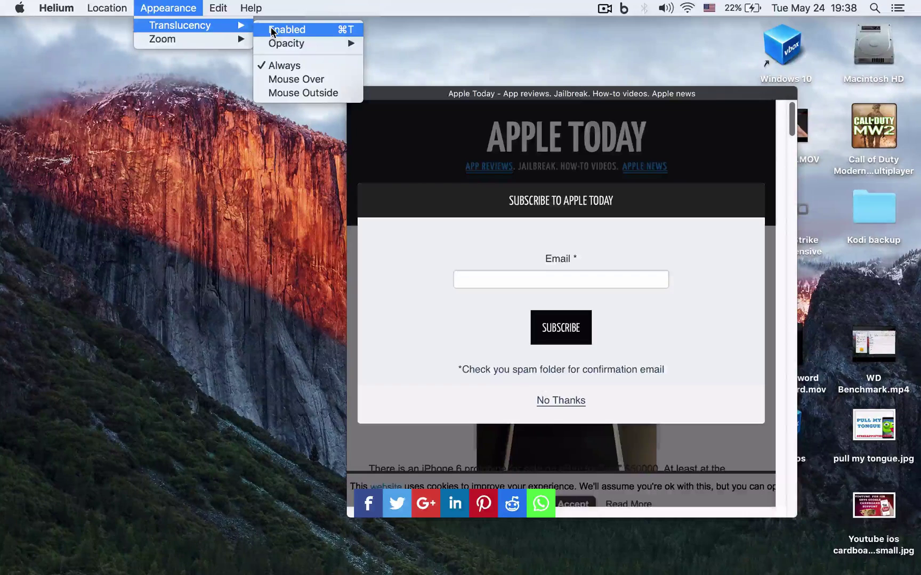
{"action": "mouse_move", "coordinate": [272, 48]}
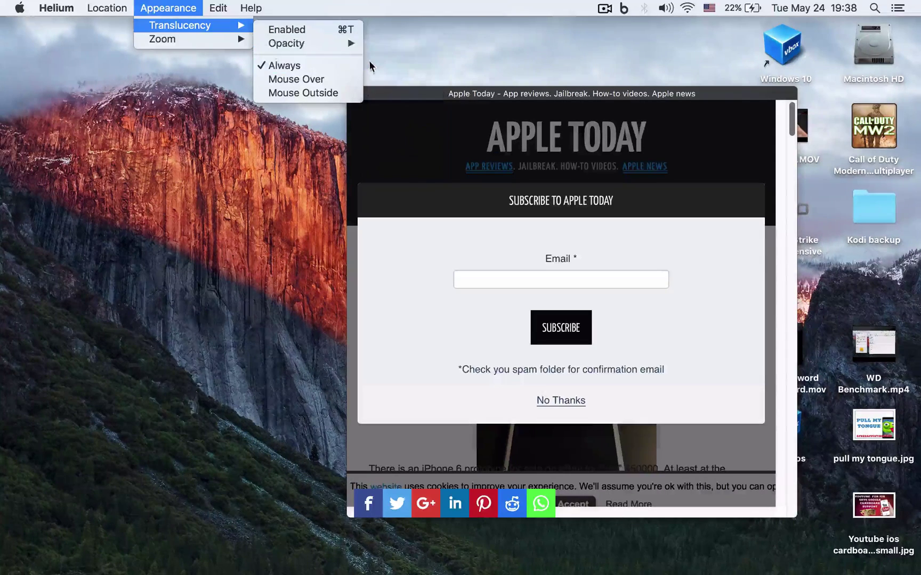
{"action": "left_click", "coordinate": [398, 56]}
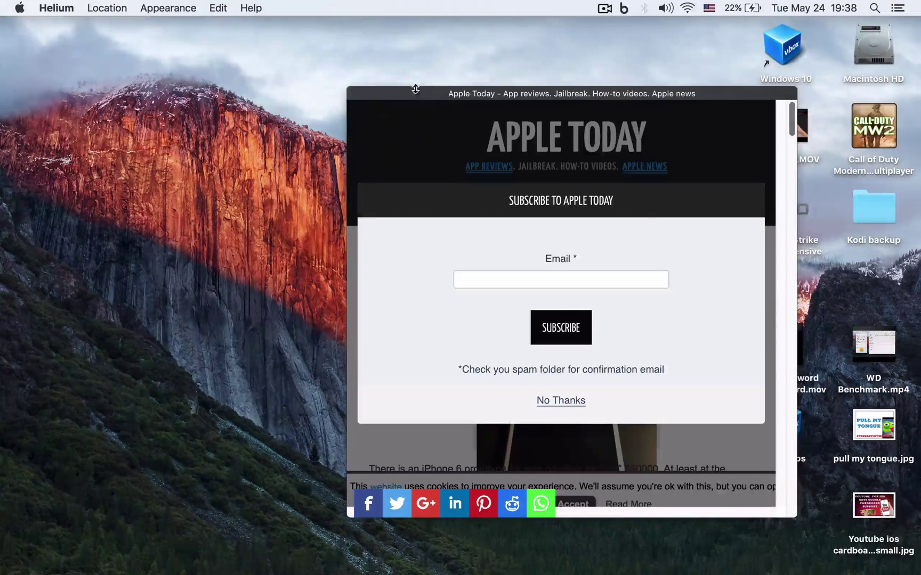
{"action": "left_click_drag", "start_coordinate": [438, 95], "coordinate": [427, 68]}
{"action": "left_click", "coordinate": [497, 379]}
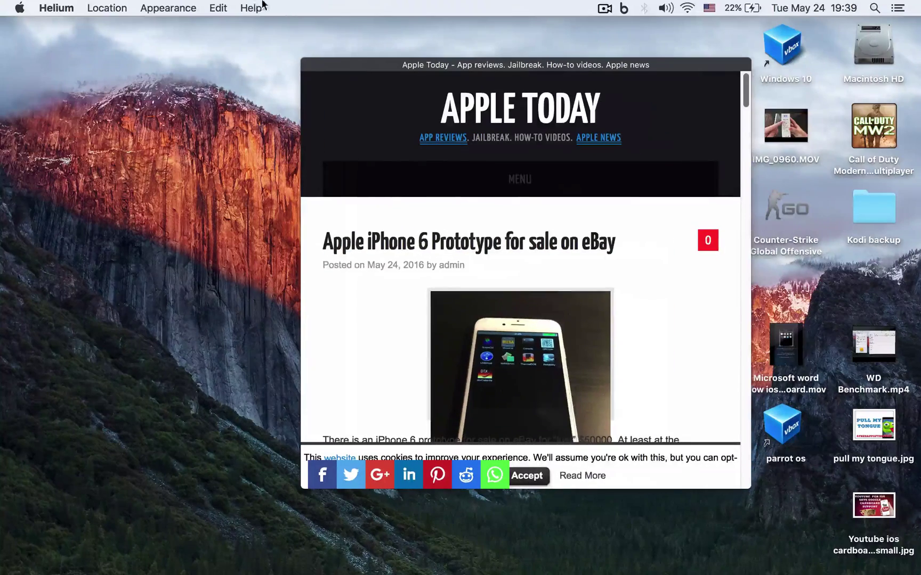
- Set translucency opacity to 80%, shift the window right and down, then re-adjust the opacity level
{"action": "left_click", "coordinate": [166, 7]}
{"action": "mouse_move", "coordinate": [227, 27]}
{"action": "mouse_move", "coordinate": [319, 42]}
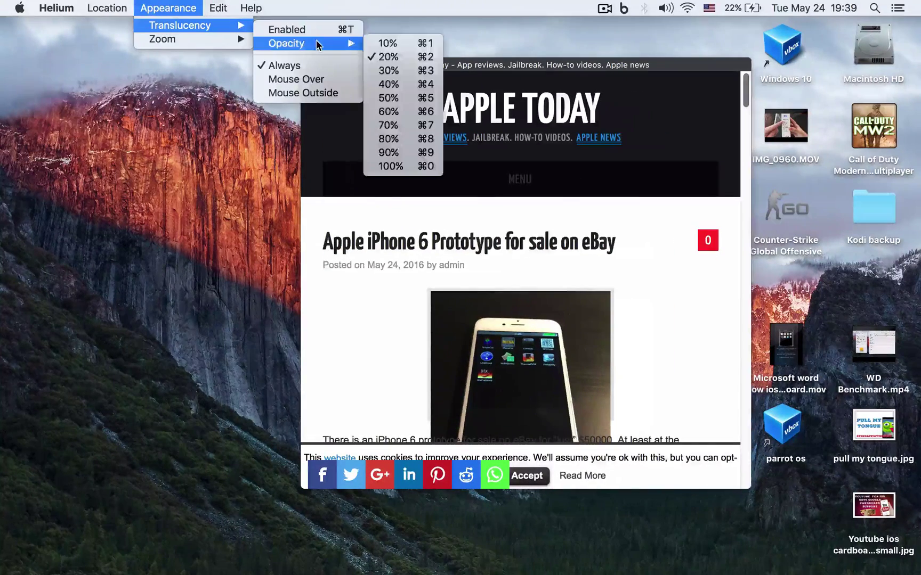
{"action": "left_click", "coordinate": [394, 138]}
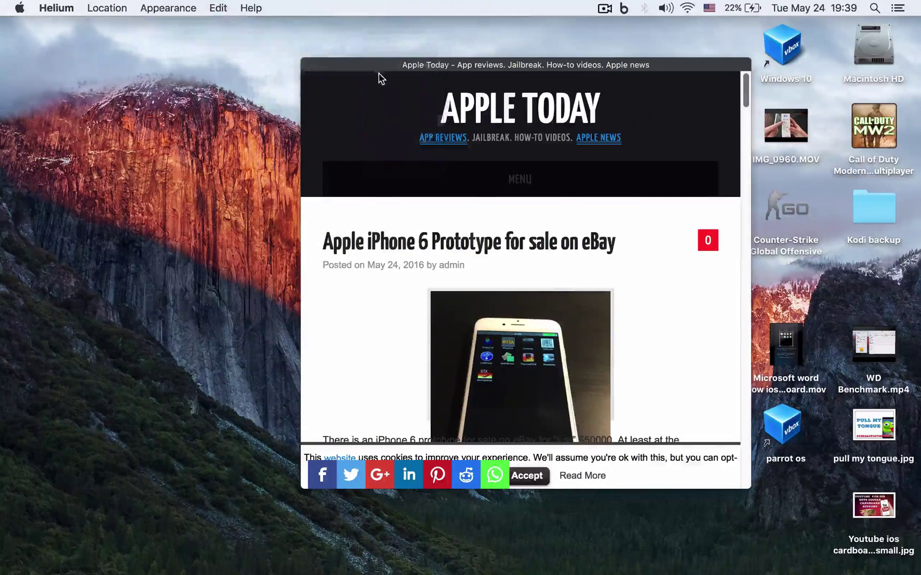
{"action": "left_click_drag", "start_coordinate": [375, 72], "coordinate": [431, 86]}
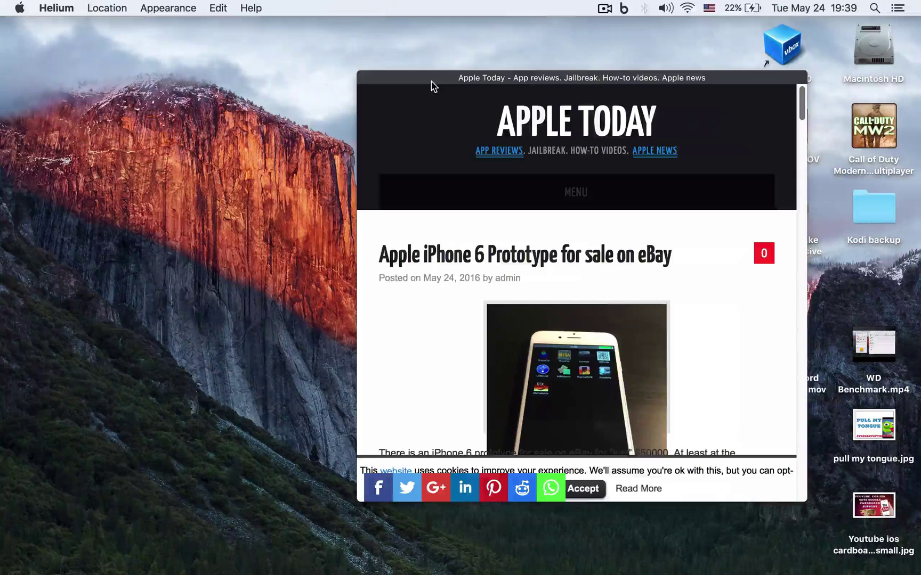
{"action": "left_click", "coordinate": [178, 6]}
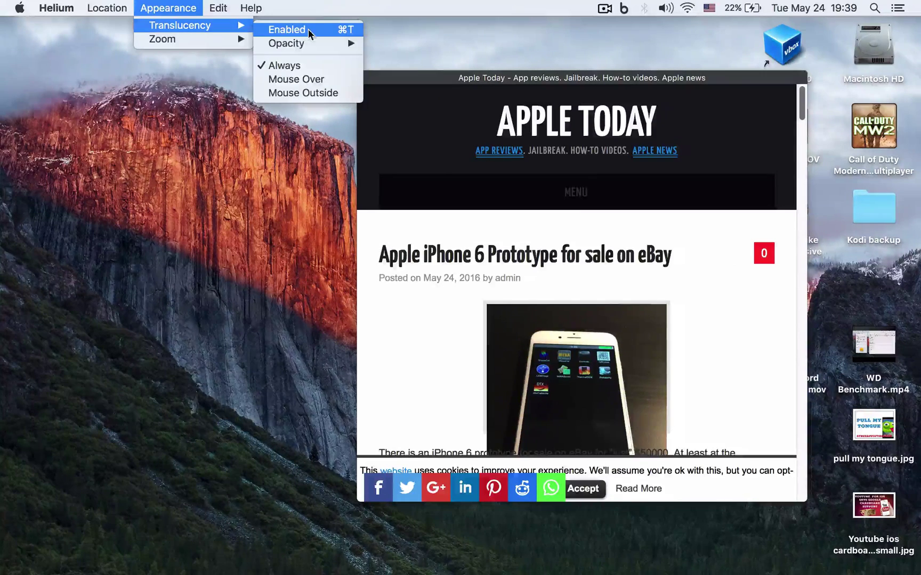
{"action": "mouse_move", "coordinate": [304, 42]}
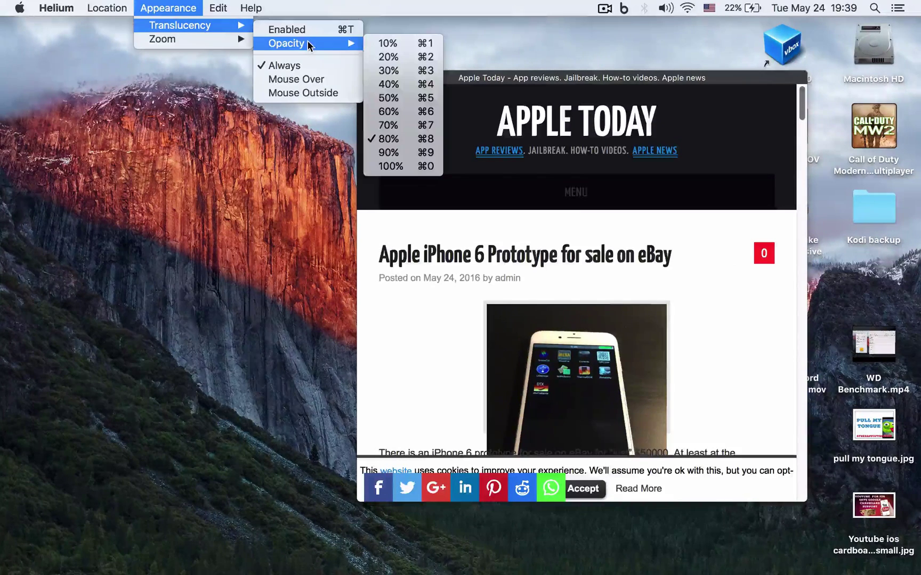
{"action": "left_click", "coordinate": [388, 125]}
{"action": "left_click", "coordinate": [188, 7]}
- Enable translucency and move the see-through window up and left
{"action": "mouse_move", "coordinate": [180, 25]}
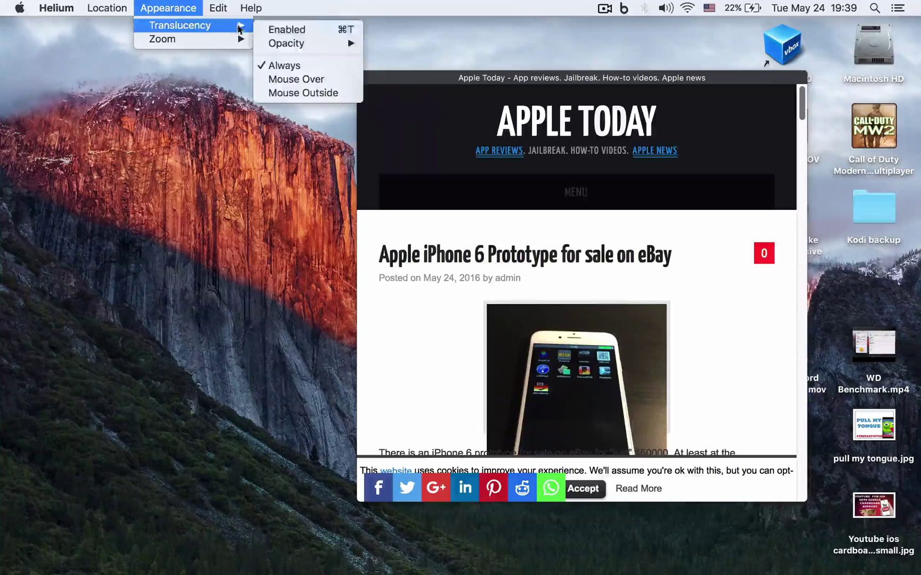
{"action": "left_click", "coordinate": [293, 30]}
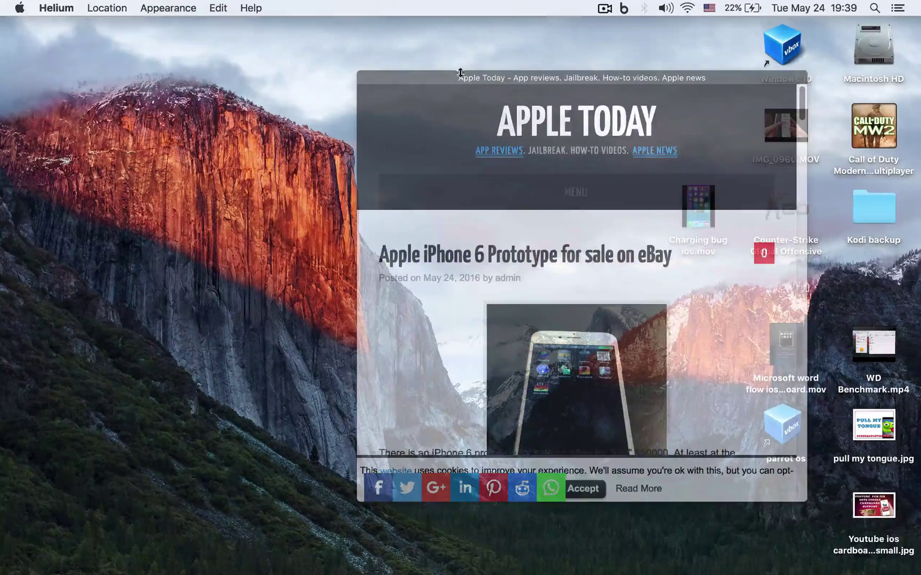
{"action": "left_click_drag", "start_coordinate": [469, 79], "coordinate": [401, 67]}
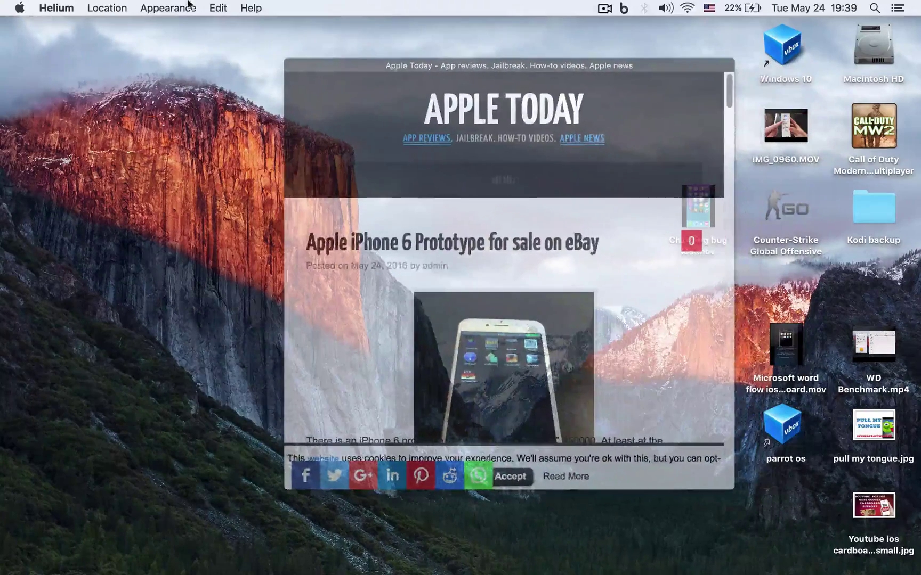
- Disable translucency under Appearance > Translucency so the window is opaque again
{"action": "left_click", "coordinate": [167, 7]}
{"action": "mouse_move", "coordinate": [164, 27]}
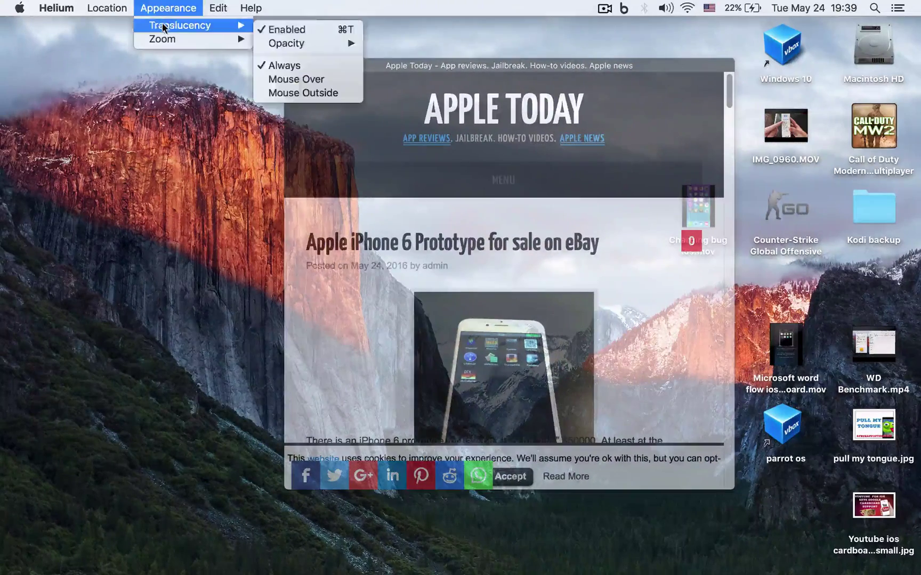
{"action": "left_click", "coordinate": [269, 28]}
{"action": "left_click", "coordinate": [218, 6]}
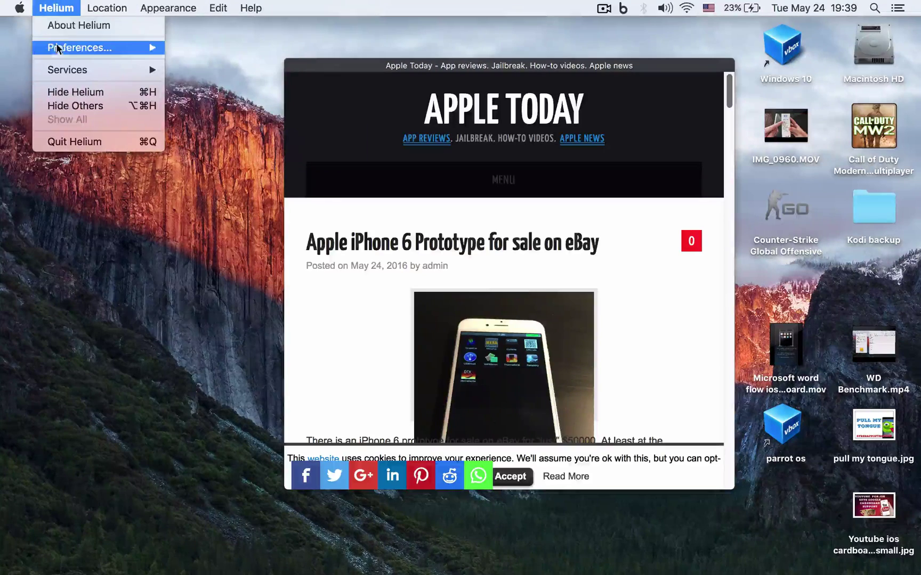
- Close the Helium menu by clicking the desktop, then drag the floating Apple Today window further left
{"action": "mouse_move", "coordinate": [57, 49]}
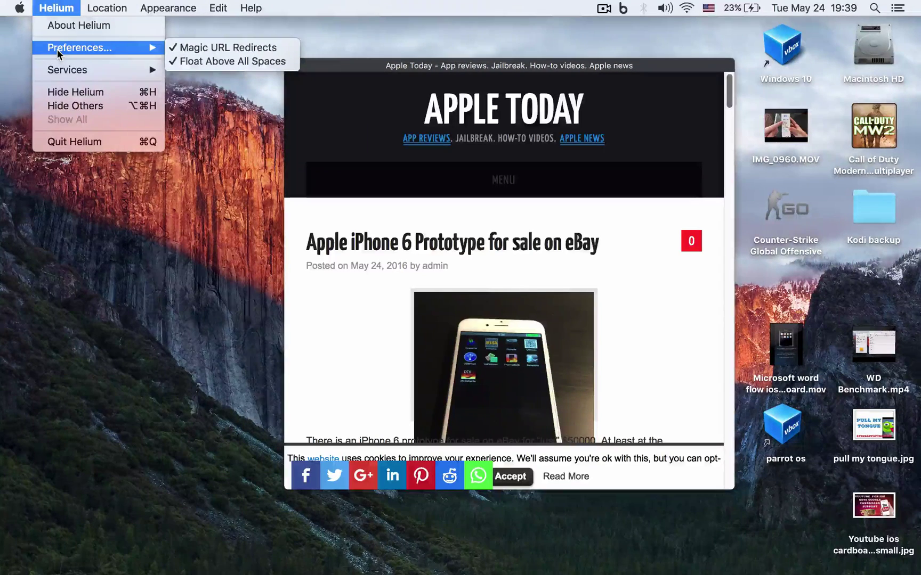
{"action": "left_click", "coordinate": [82, 263]}
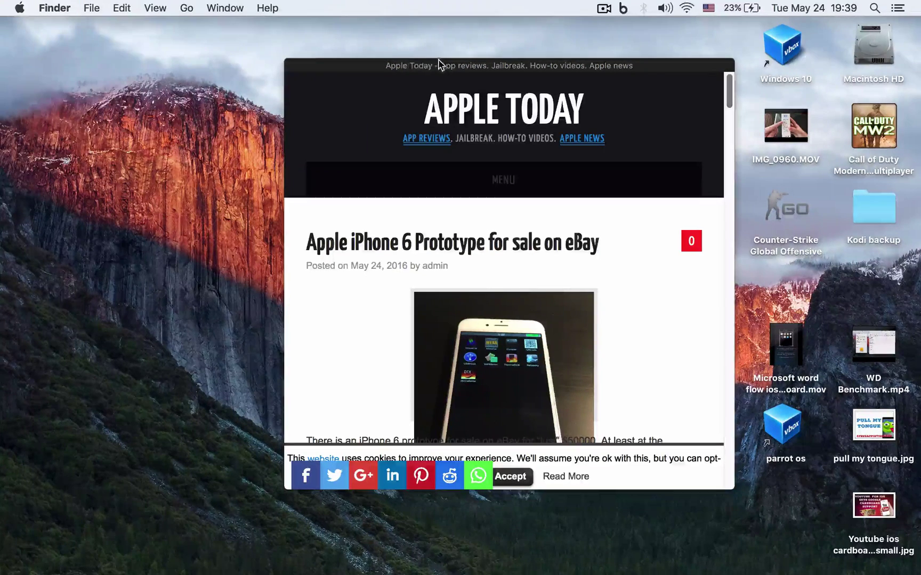
{"action": "left_click_drag", "start_coordinate": [440, 64], "coordinate": [376, 71]}
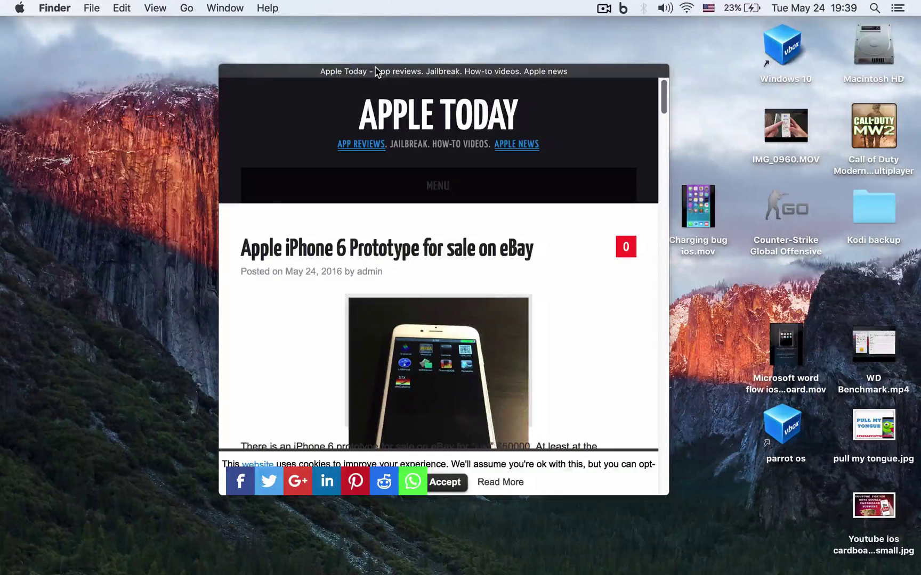